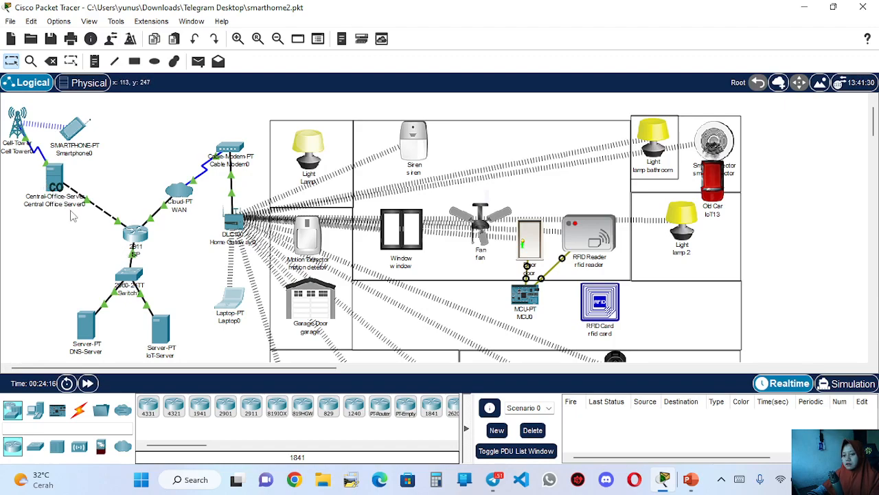
- Examine the smart home topology, from the cell tower, ISP router and servers to the IoT devices in each room
{"action": "scroll", "coordinate": [103, 261], "scroll_direction": "down", "scroll_amount": 1}
{"action": "scroll", "coordinate": [17, 210], "scroll_direction": "up", "scroll_amount": 2}
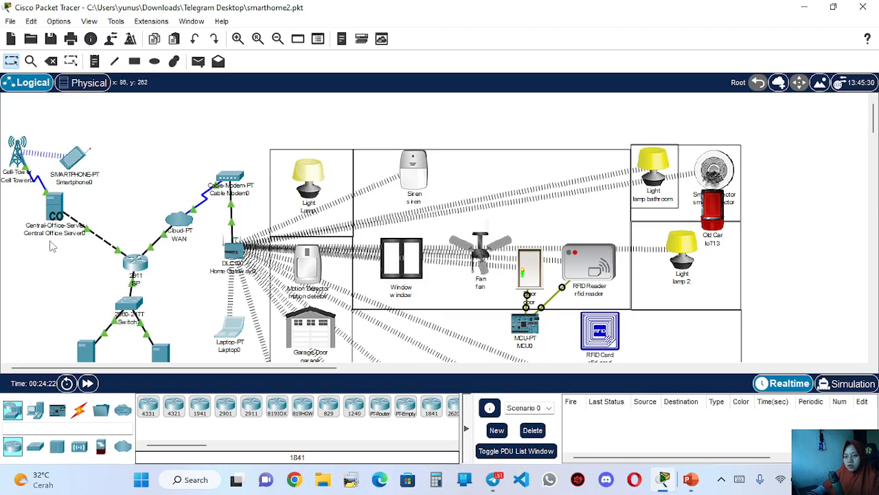
{"action": "scroll", "coordinate": [110, 253], "scroll_direction": "down", "scroll_amount": 1}
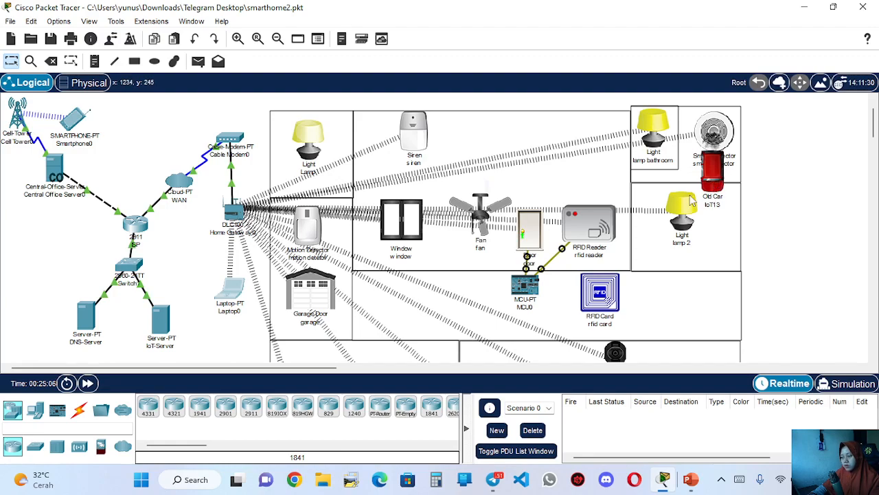
{"action": "scroll", "coordinate": [644, 245], "scroll_direction": "down", "scroll_amount": 3}
{"action": "scroll", "coordinate": [644, 244], "scroll_direction": "down", "scroll_amount": 1}
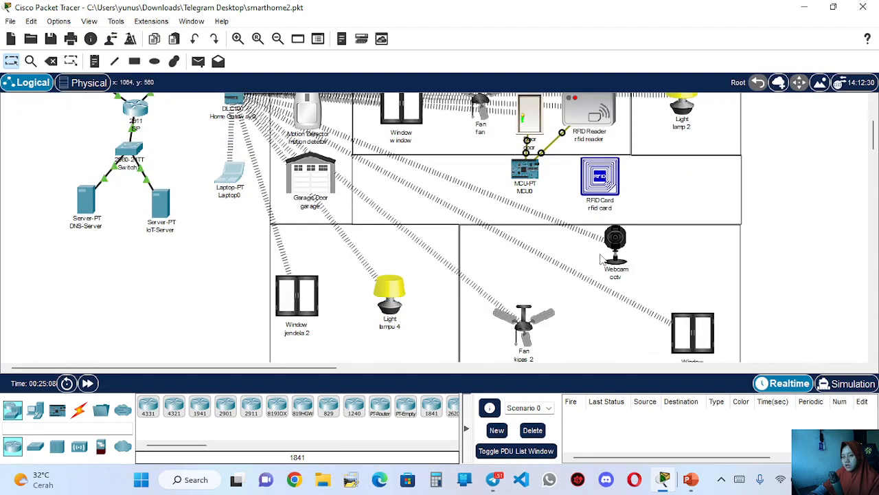
{"action": "scroll", "coordinate": [583, 254], "scroll_direction": "up", "scroll_amount": 1}
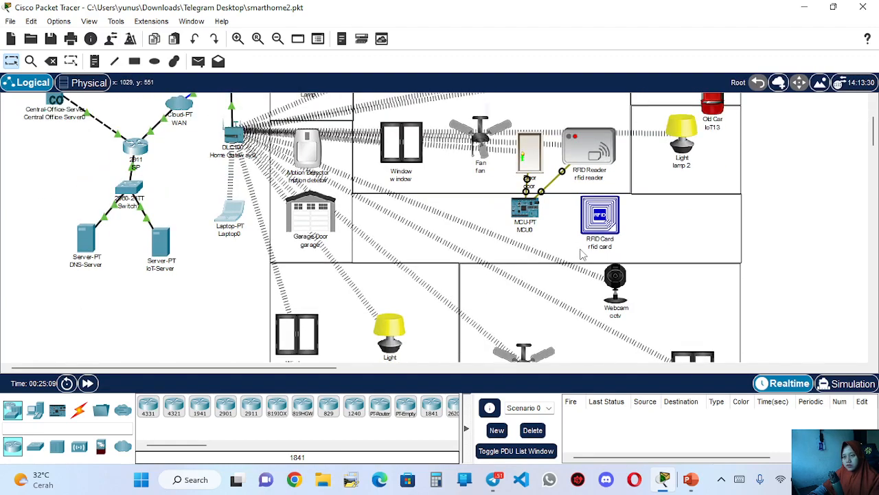
{"action": "scroll", "coordinate": [331, 251], "scroll_direction": "up", "scroll_amount": 1}
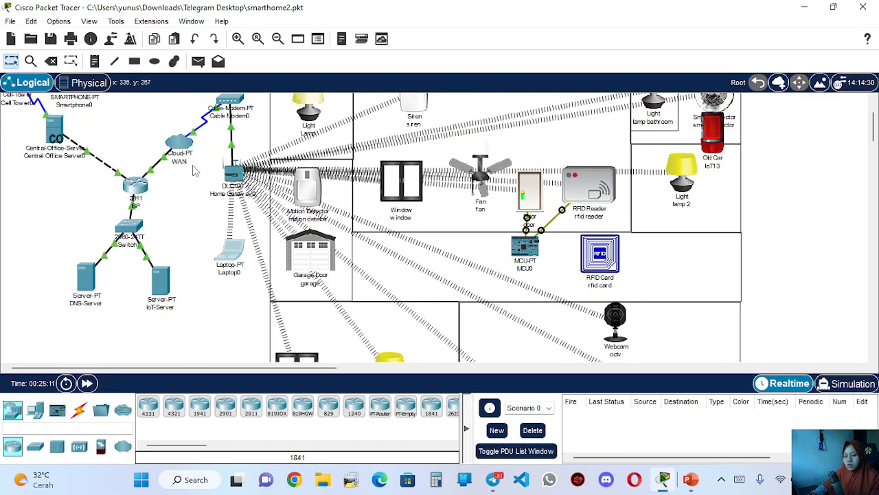
{"action": "scroll", "coordinate": [206, 200], "scroll_direction": "up", "scroll_amount": 1}
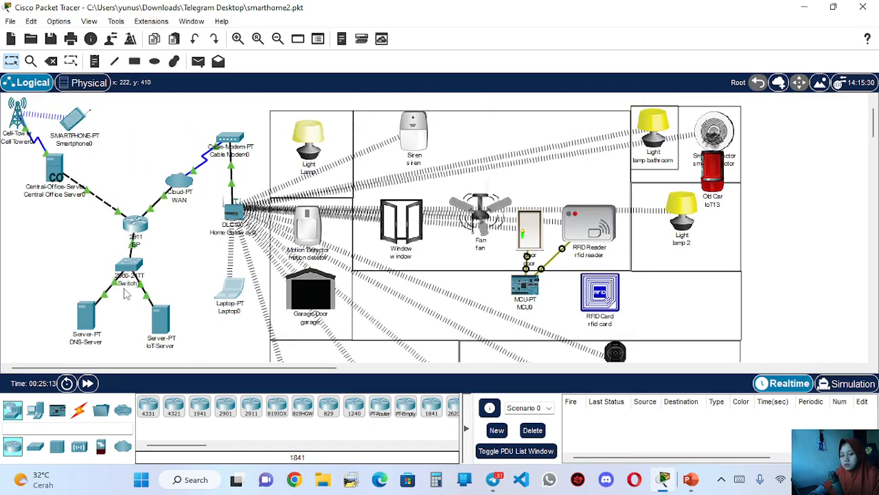
- Review the DNS service's resource records on the DNS-Server, and close its window
{"action": "left_click", "coordinate": [90, 323]}
{"action": "left_click", "coordinate": [359, 41]}
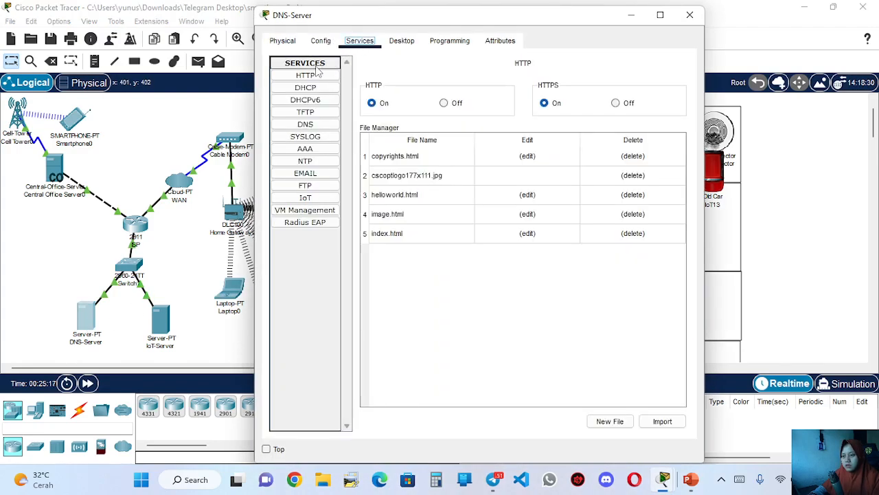
{"action": "left_click", "coordinate": [321, 41]}
{"action": "left_click", "coordinate": [360, 40]}
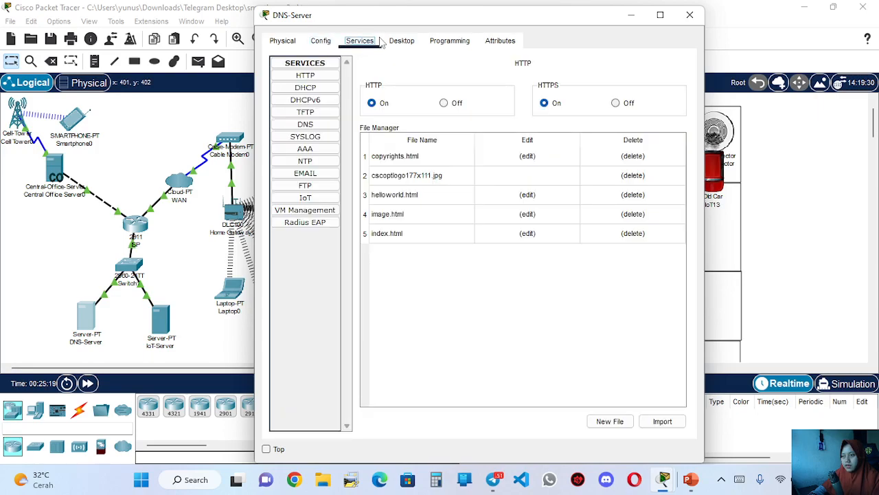
{"action": "left_click", "coordinate": [306, 124]}
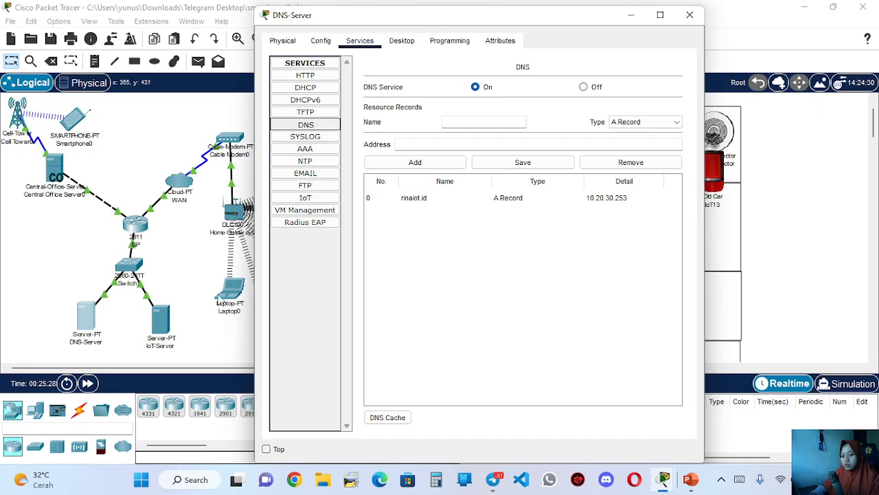
{"action": "left_click", "coordinate": [689, 15]}
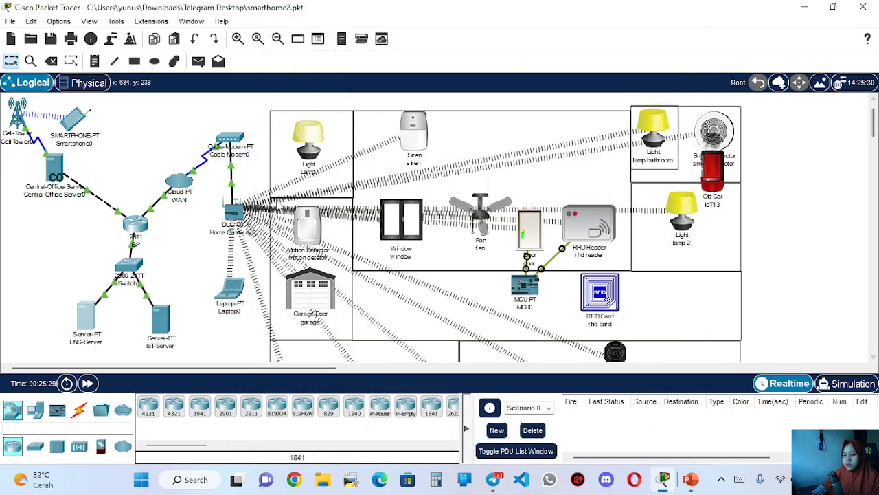
- Review the Home Gateway0 global and wireless interface settings, and close its window
{"action": "left_click", "coordinate": [234, 211]}
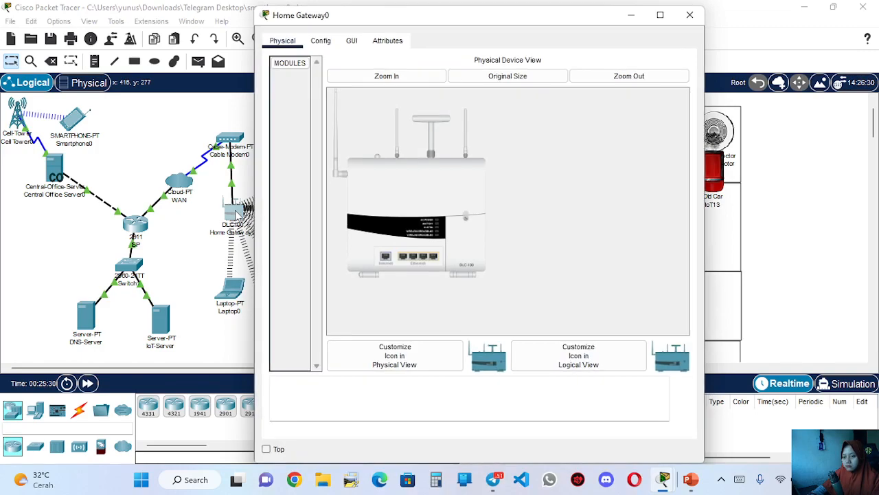
{"action": "left_click", "coordinate": [320, 41]}
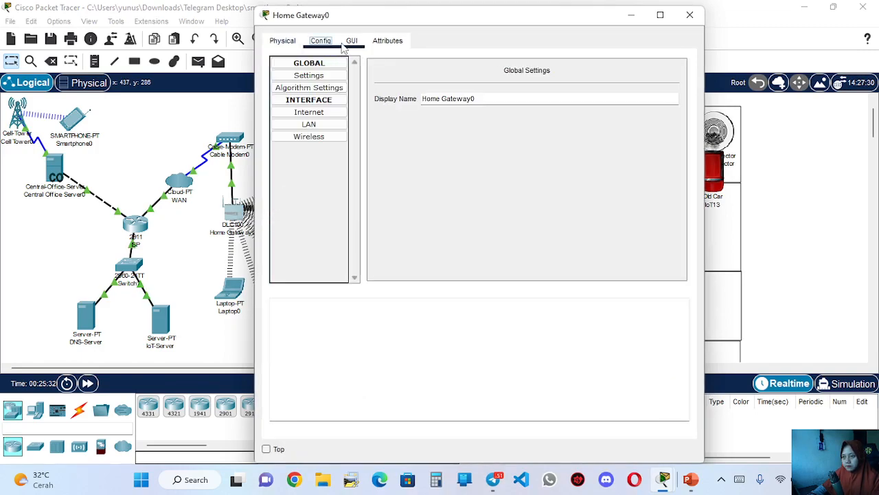
{"action": "left_click", "coordinate": [323, 78]}
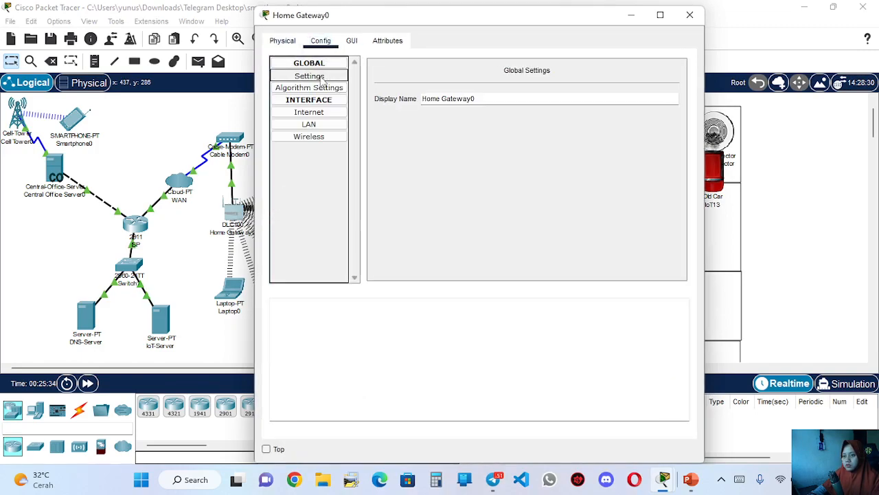
{"action": "left_click", "coordinate": [326, 138]}
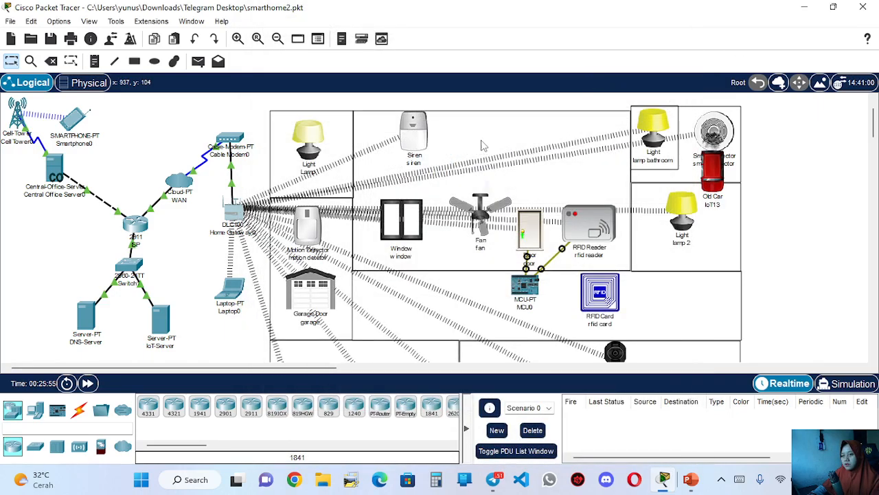
{"action": "left_click", "coordinate": [690, 15]}
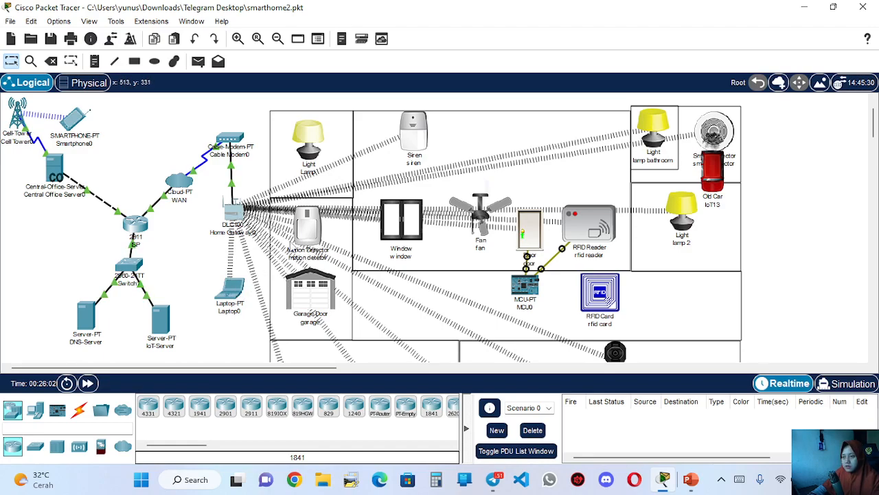
- Review the Wireless0 and IoT remote server settings of the window device jendela 2, and close its window
{"action": "scroll", "coordinate": [380, 261], "scroll_direction": "down", "scroll_amount": 2}
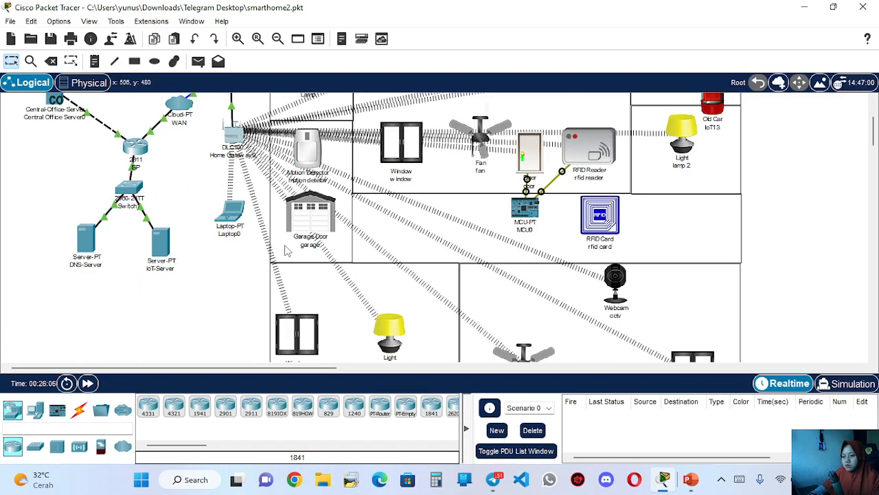
{"action": "left_click", "coordinate": [304, 334]}
{"action": "left_click", "coordinate": [379, 74]}
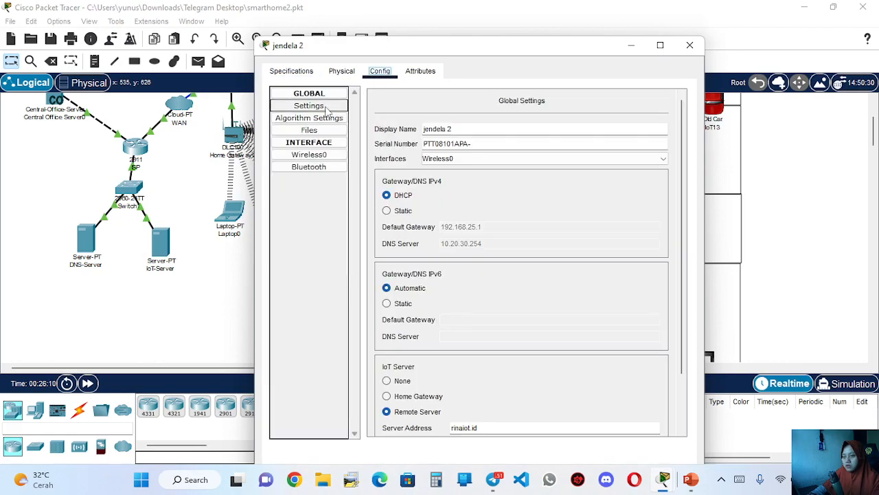
{"action": "left_click", "coordinate": [330, 159]}
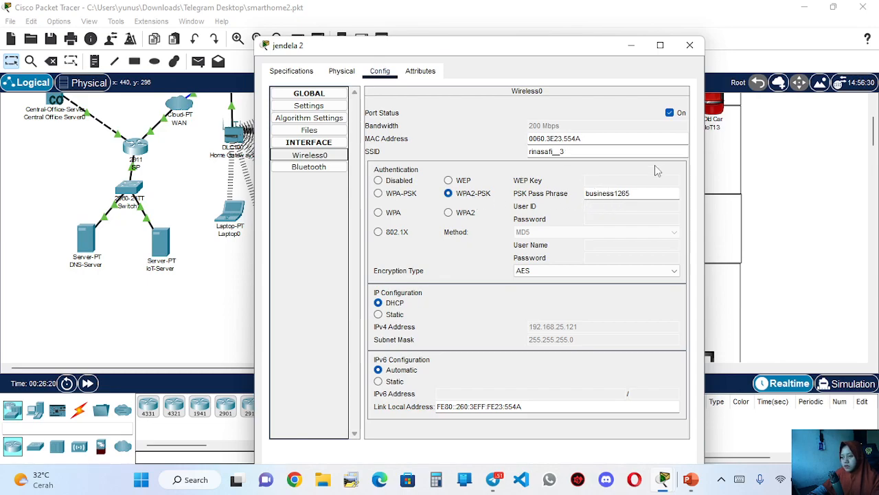
{"action": "left_click", "coordinate": [309, 105]}
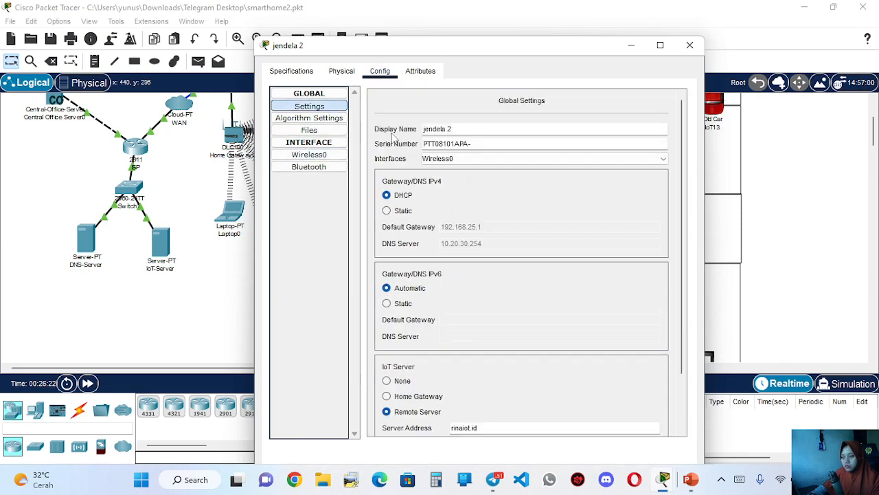
{"action": "scroll", "coordinate": [439, 227], "scroll_direction": "down", "scroll_amount": 2}
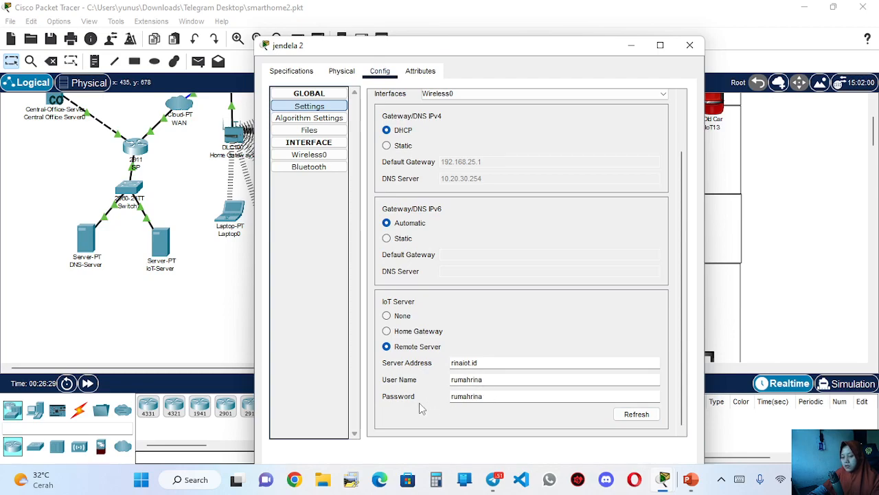
{"action": "left_click", "coordinate": [690, 45]}
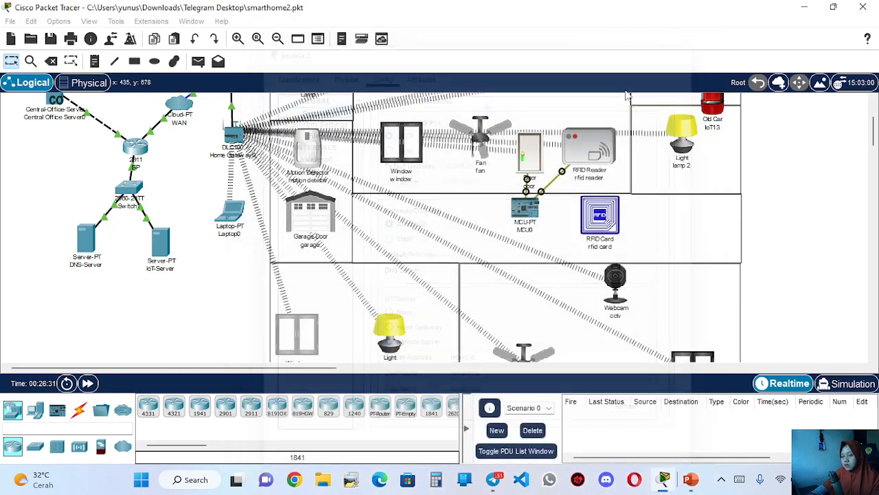
- Test the RFID door lock by moving the RFID card onto the reader and back to just below it
{"action": "scroll", "coordinate": [339, 239], "scroll_direction": "up", "scroll_amount": 1}
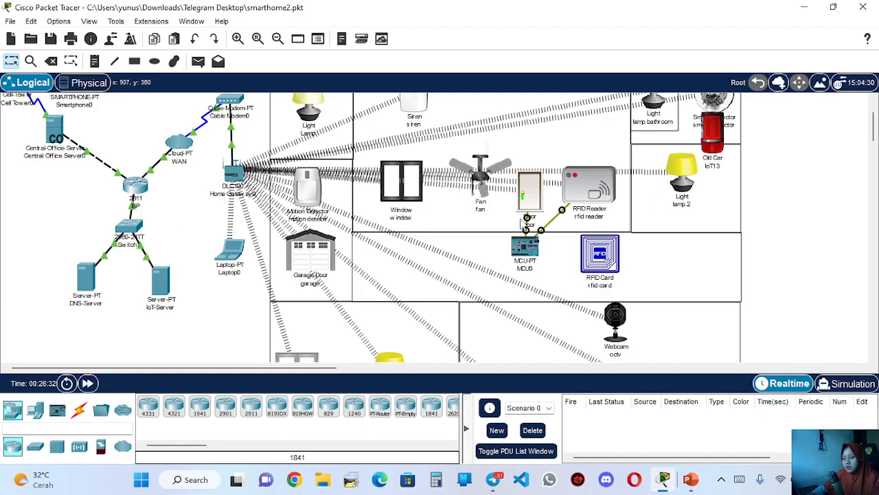
{"action": "scroll", "coordinate": [452, 199], "scroll_direction": "up", "scroll_amount": 1}
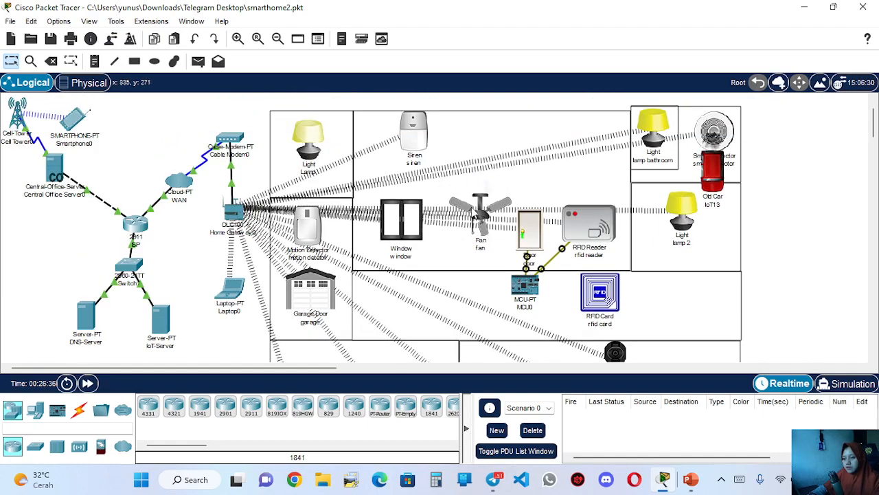
{"action": "scroll", "coordinate": [609, 244], "scroll_direction": "down", "scroll_amount": 1}
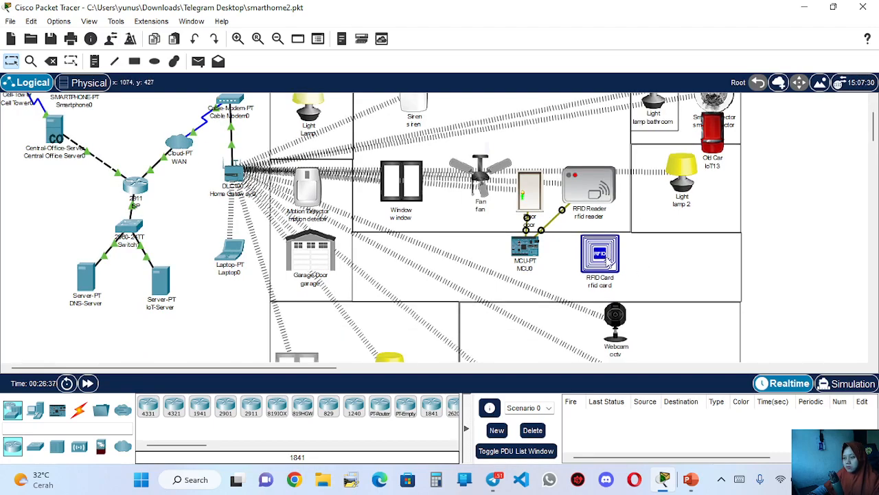
{"action": "left_click_drag", "start_coordinate": [608, 259], "coordinate": [596, 180]}
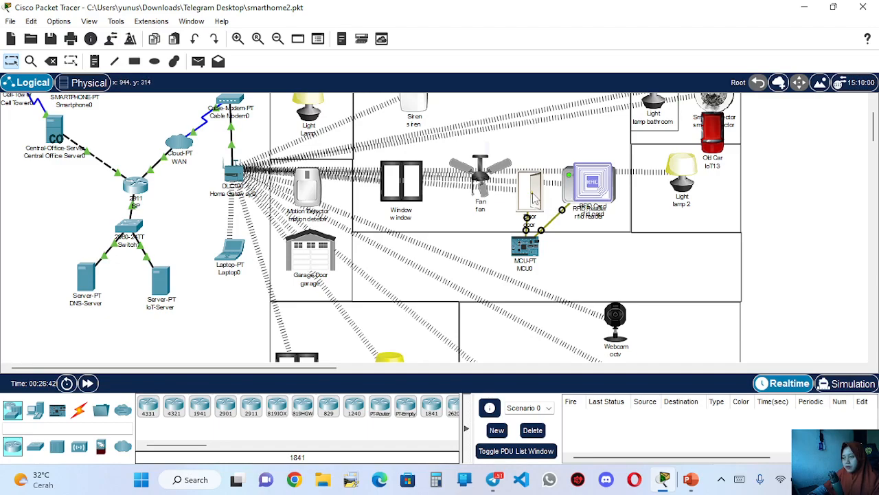
{"action": "scroll", "coordinate": [535, 198], "scroll_direction": "up", "scroll_amount": 1}
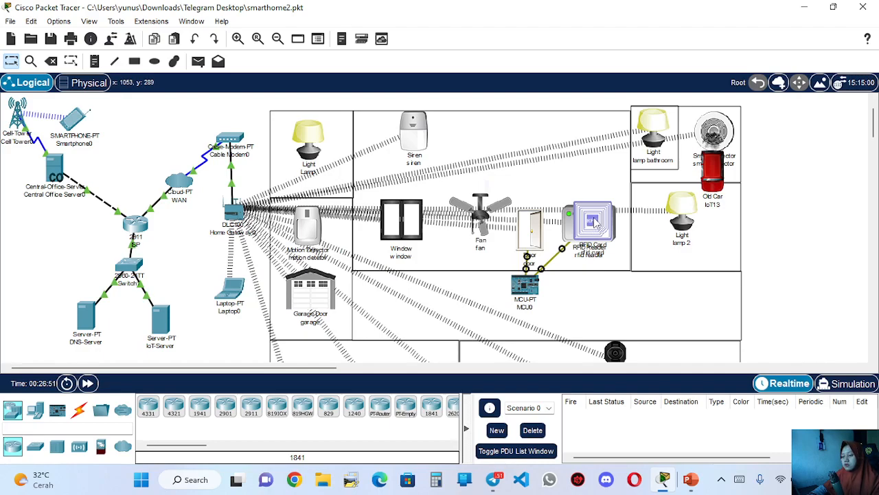
{"action": "left_click_drag", "start_coordinate": [594, 221], "coordinate": [599, 287]}
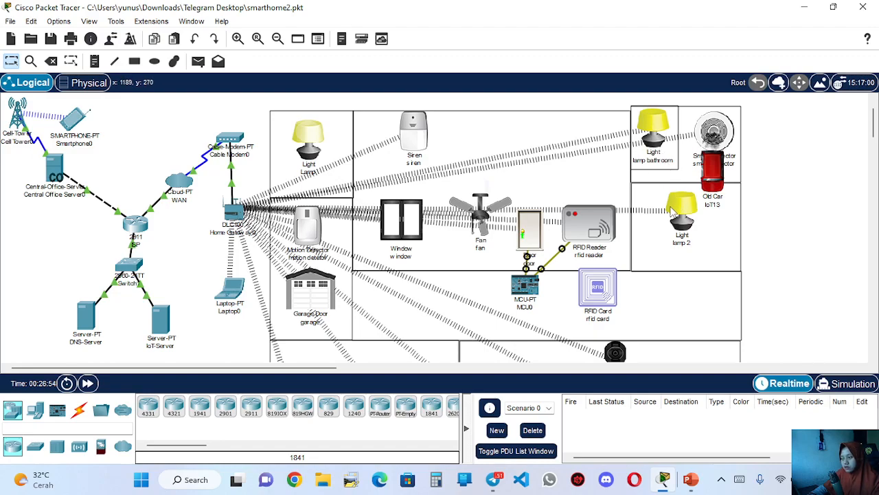
{"action": "left_click_drag", "start_coordinate": [605, 294], "coordinate": [587, 283]}
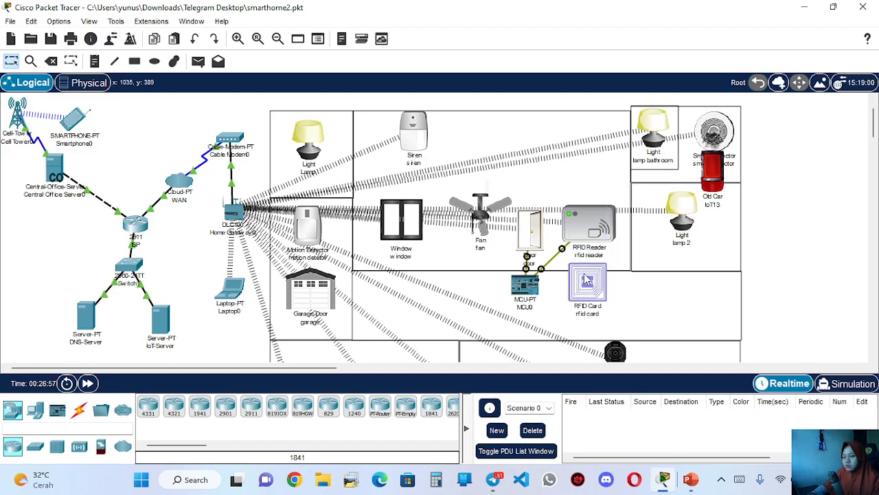
- Test the smoke detector by moving the old car beside lamp 2 and back up against the detector
{"action": "left_click_drag", "start_coordinate": [715, 167], "coordinate": [721, 205]}
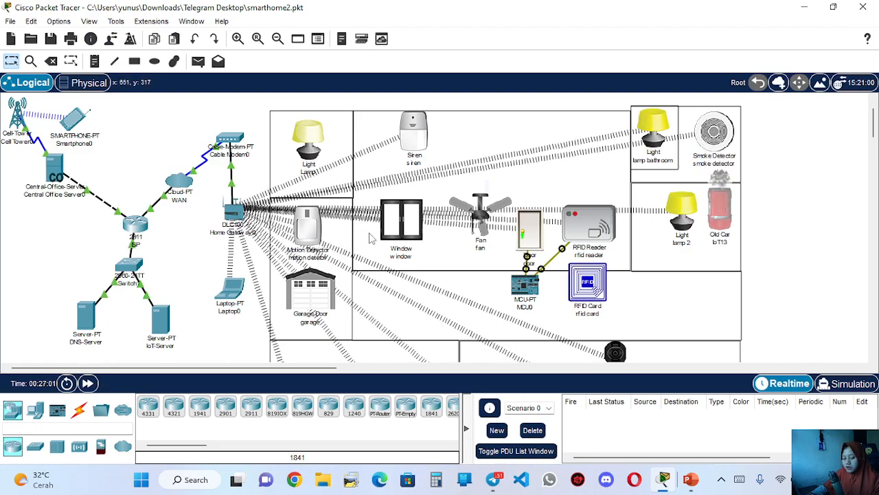
{"action": "mouse_move", "coordinate": [294, 236]}
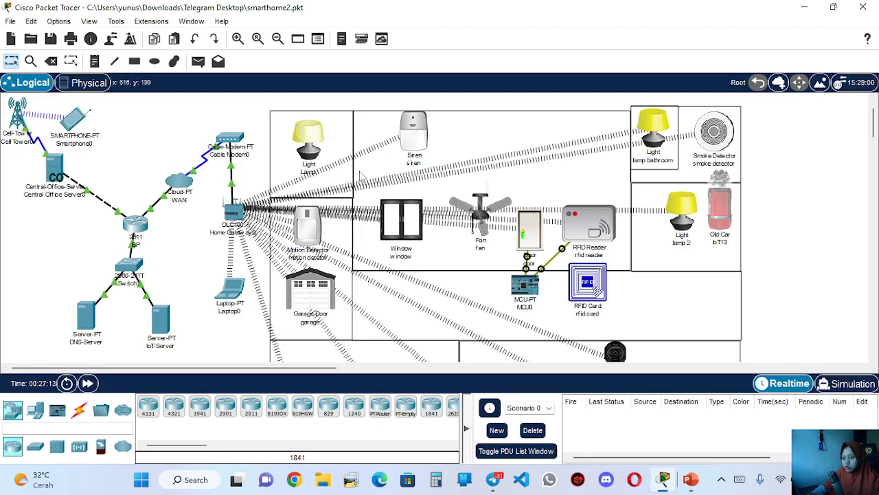
{"action": "left_click_drag", "start_coordinate": [708, 194], "coordinate": [712, 171]}
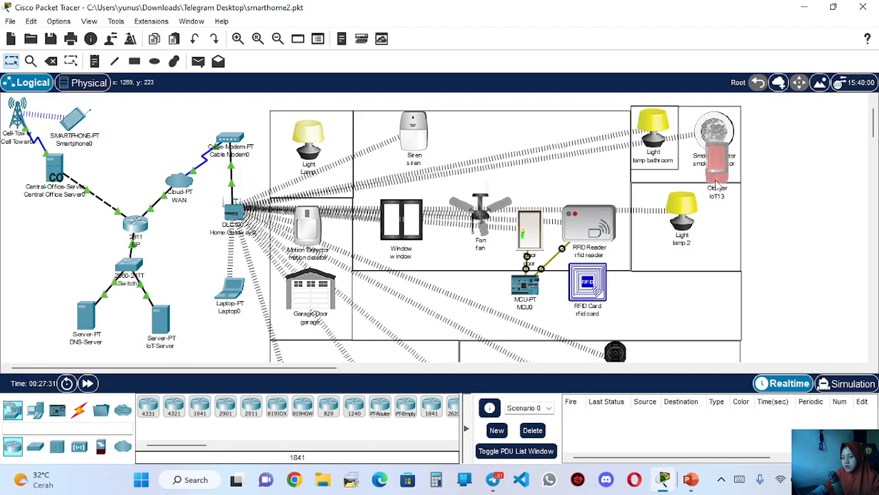
{"action": "mouse_move", "coordinate": [718, 181]}
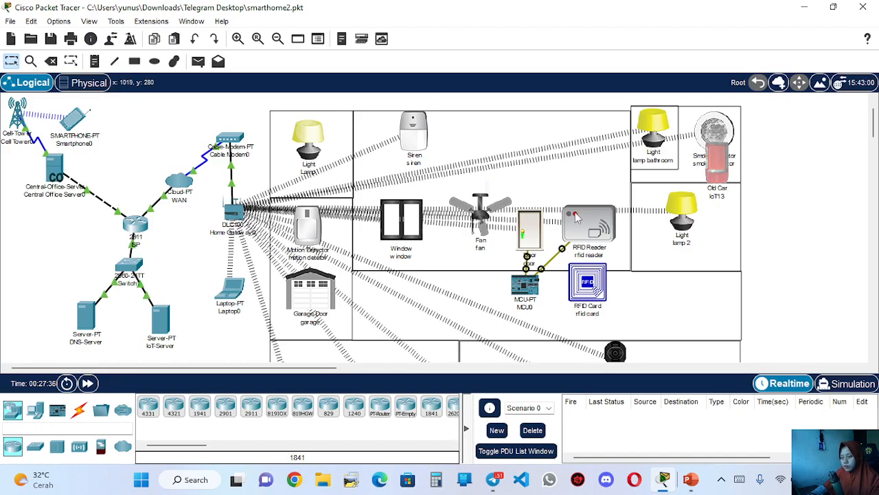
{"action": "scroll", "coordinate": [350, 296], "scroll_direction": "down", "scroll_amount": 2}
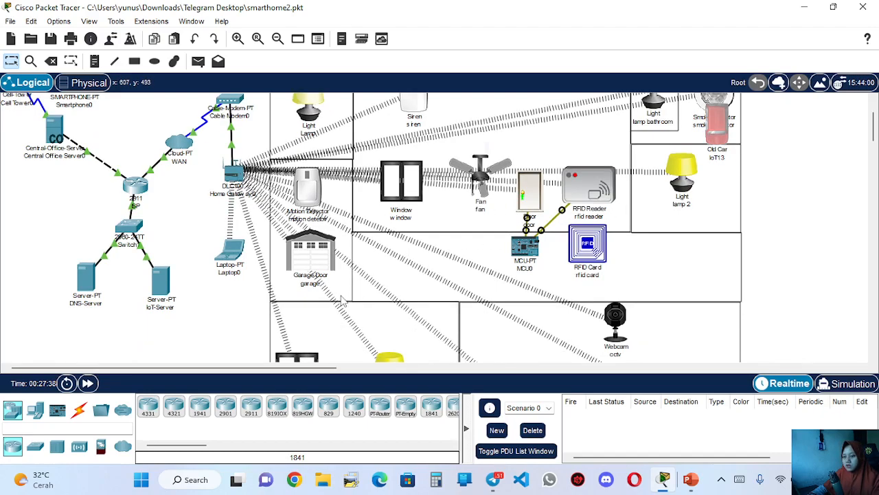
{"action": "scroll", "coordinate": [369, 321], "scroll_direction": "down", "scroll_amount": 2}
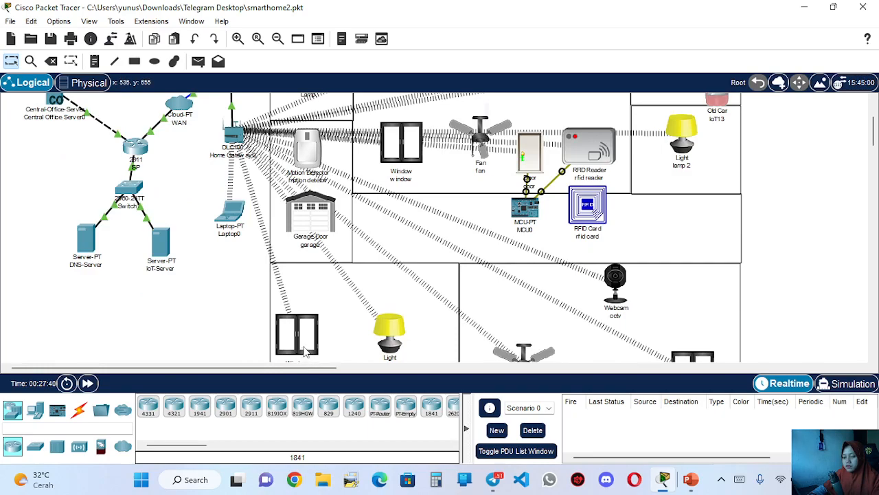
{"action": "scroll", "coordinate": [391, 268], "scroll_direction": "up", "scroll_amount": 2}
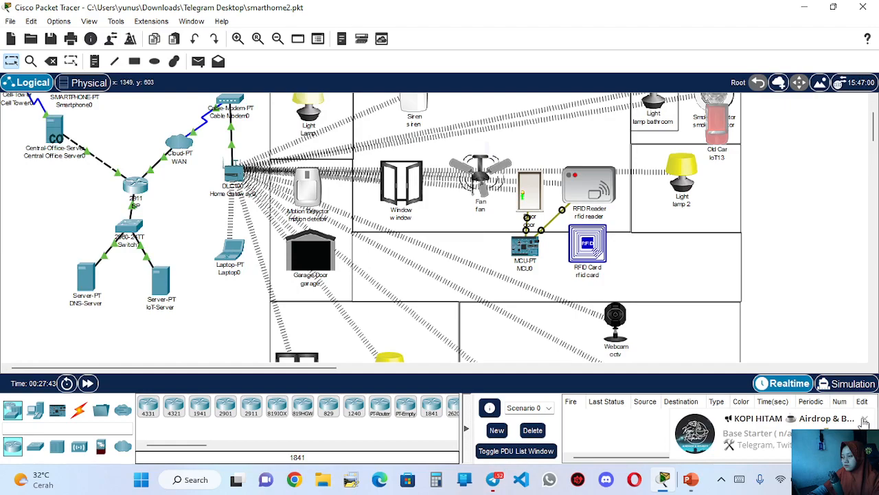
- Open the IoT Monitor on Laptop0 to access the list of registered smart home devices
{"action": "left_click", "coordinate": [229, 252]}
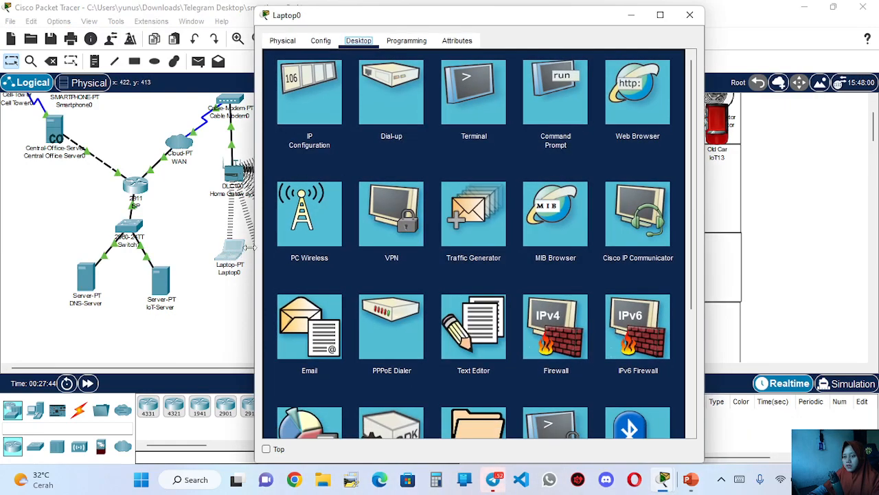
{"action": "scroll", "coordinate": [364, 341], "scroll_direction": "down", "scroll_amount": 3}
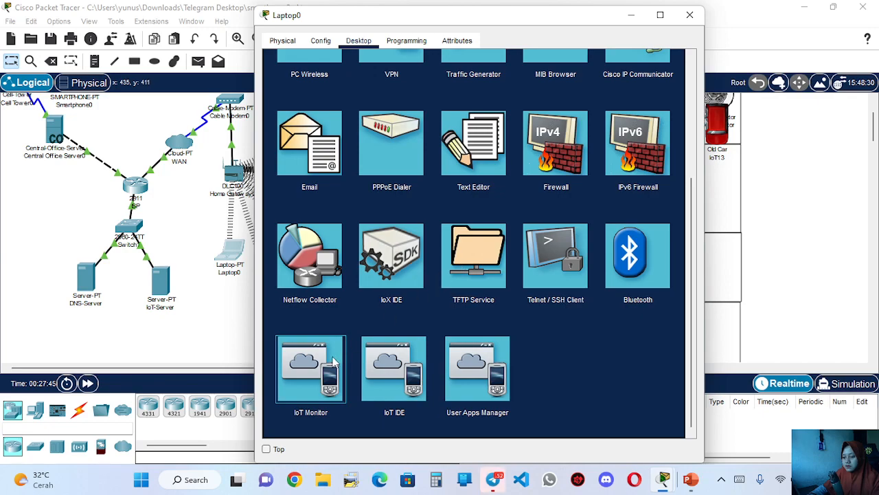
{"action": "left_click", "coordinate": [330, 369]}
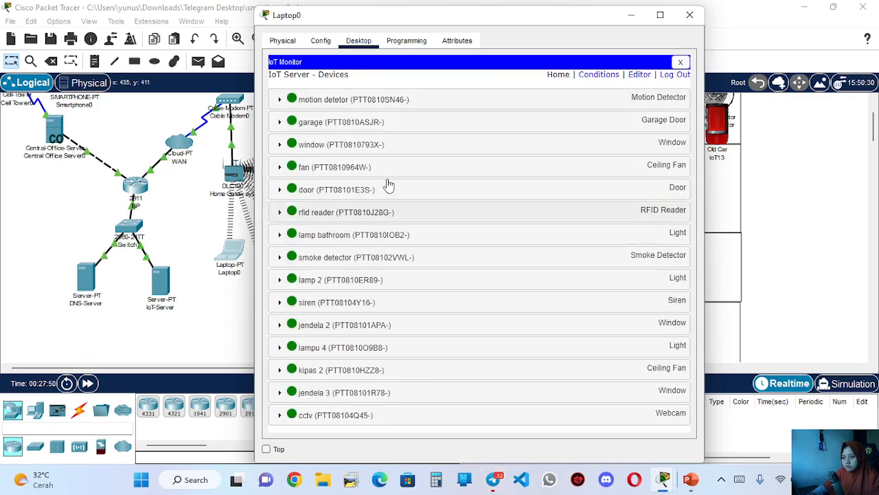
- Test the window jendela 3 from the IoT Monitor by turning it on and off, with the laptop window moved clear of the device
{"action": "left_click", "coordinate": [414, 397]}
{"action": "left_click_drag", "start_coordinate": [561, 20], "coordinate": [282, 20]}
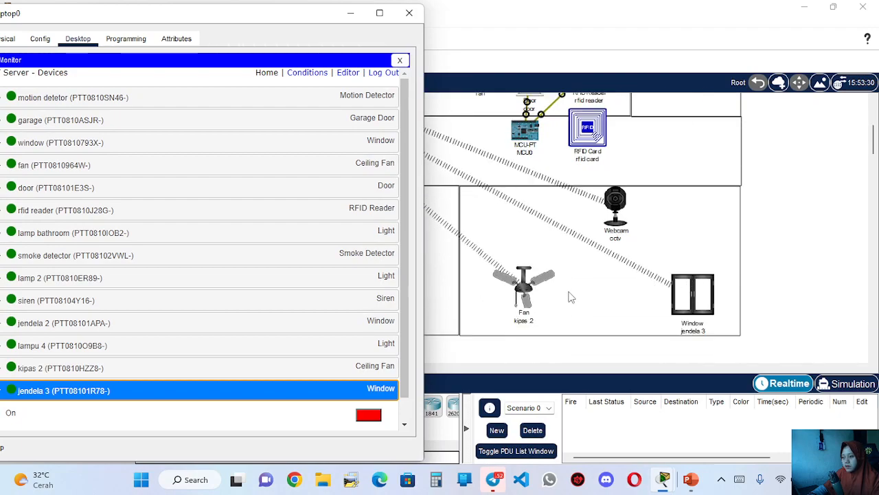
{"action": "left_click", "coordinate": [368, 417]}
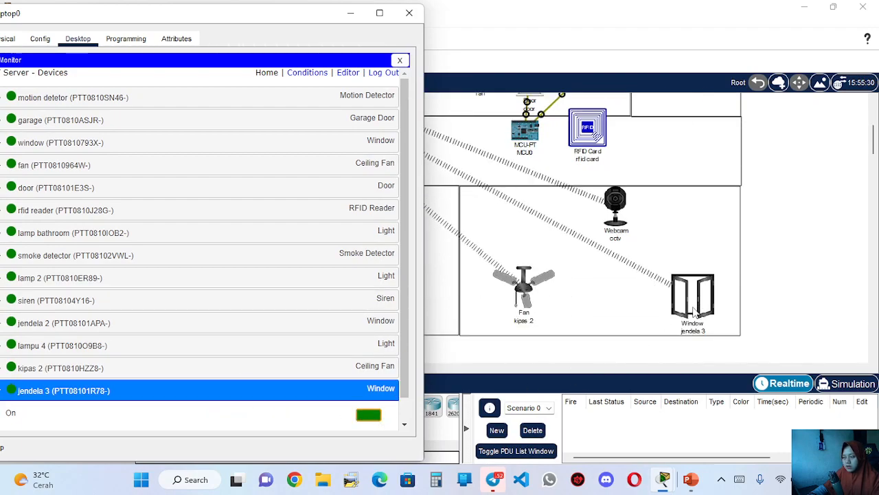
{"action": "left_click", "coordinate": [368, 416]}
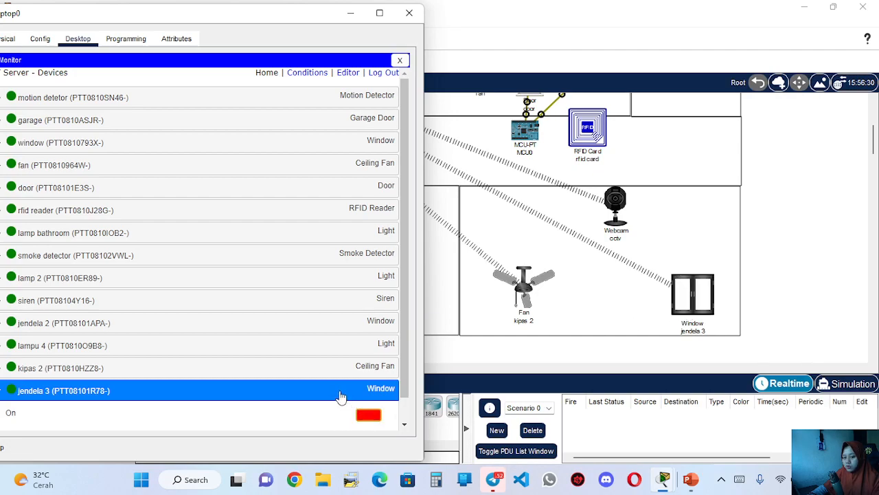
- Test the ceiling fan kipas 2 at Low and High, set it back to Off, and collapse its entry
{"action": "left_click", "coordinate": [314, 369]}
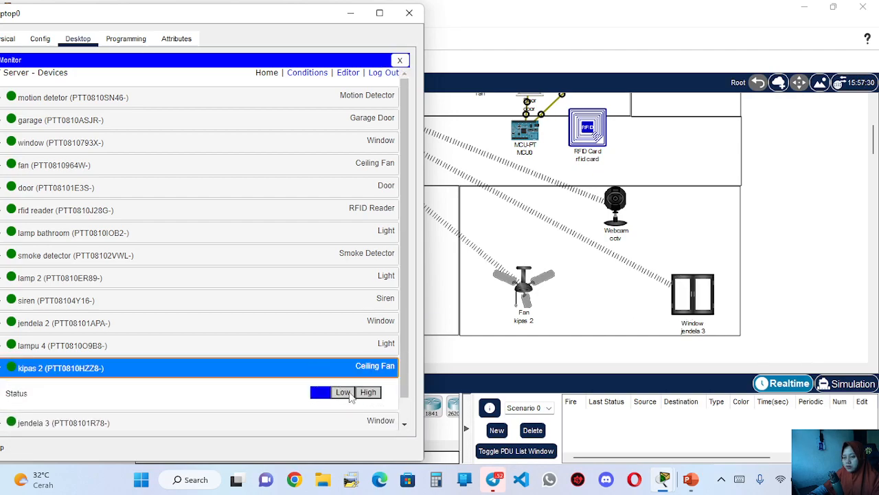
{"action": "left_click", "coordinate": [344, 392]}
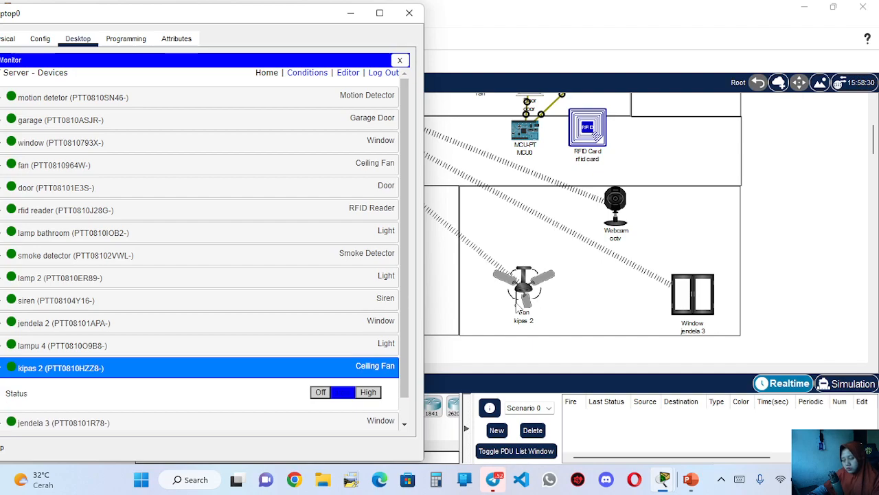
{"action": "left_click", "coordinate": [371, 393]}
{"action": "left_click", "coordinate": [315, 391]}
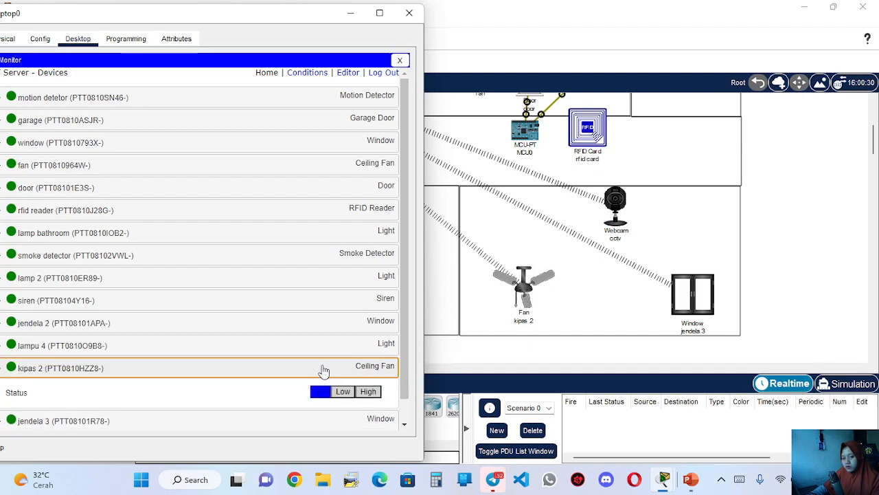
{"action": "left_click", "coordinate": [323, 367]}
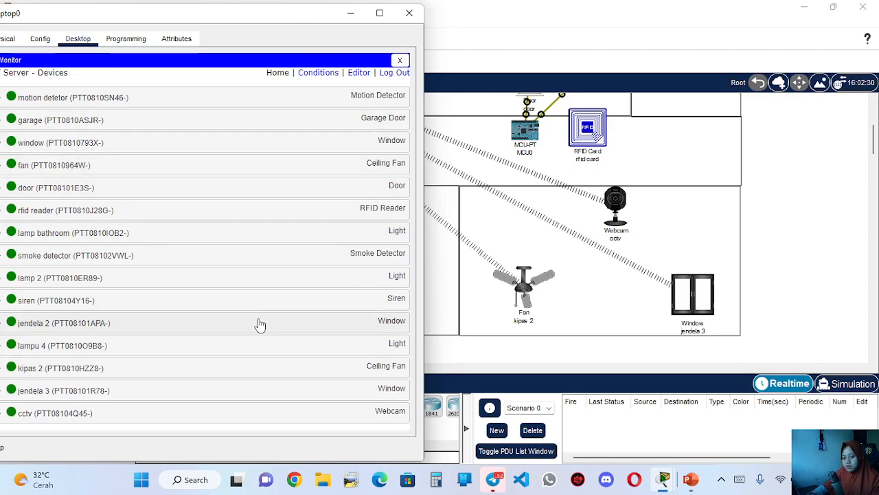
- Test the cctv webcam by turning it on and off in the IoT Monitor, and close the Laptop0 window
{"action": "left_click", "coordinate": [332, 413]}
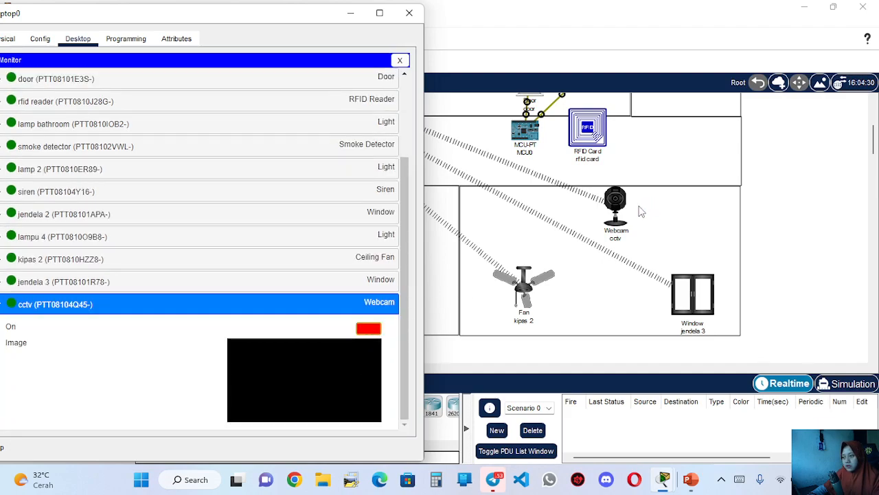
{"action": "left_click", "coordinate": [369, 329]}
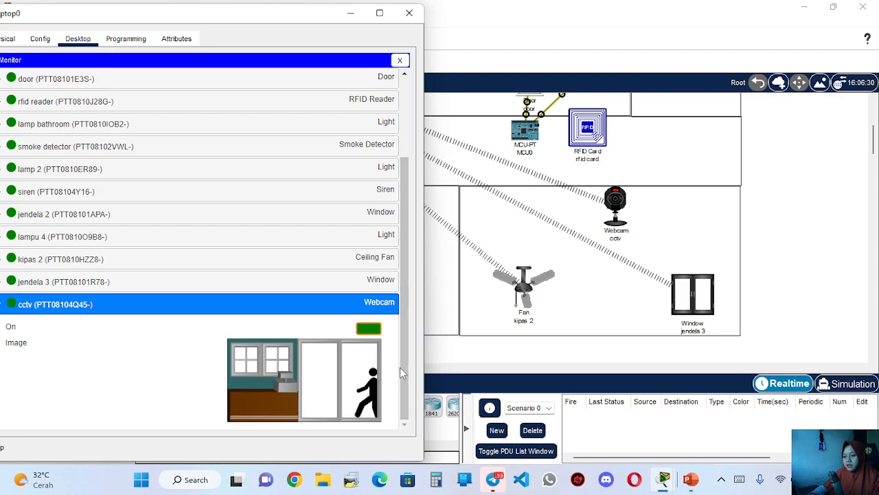
{"action": "left_click", "coordinate": [369, 329]}
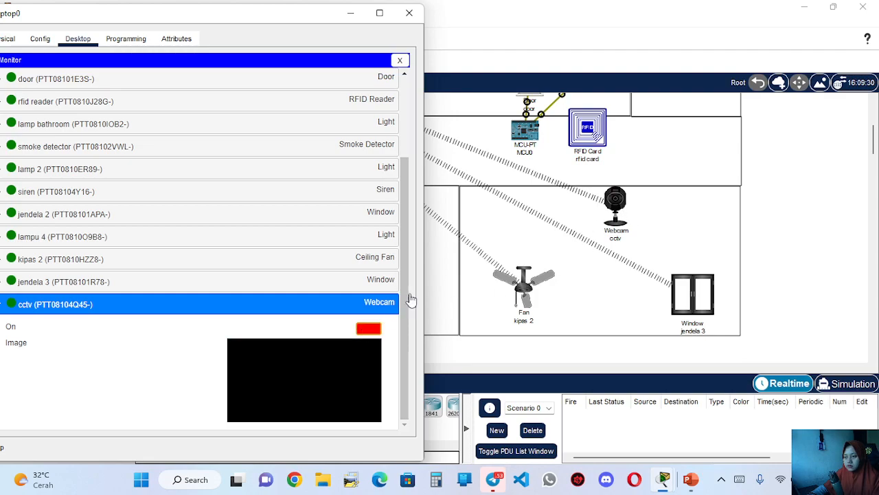
{"action": "left_click", "coordinate": [361, 302]}
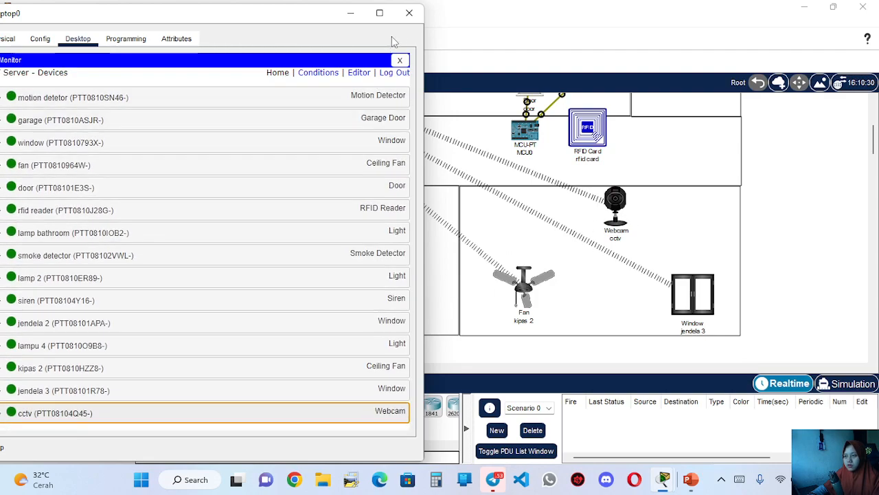
{"action": "left_click", "coordinate": [408, 13]}
{"action": "scroll", "coordinate": [492, 254], "scroll_direction": "up", "scroll_amount": 4}
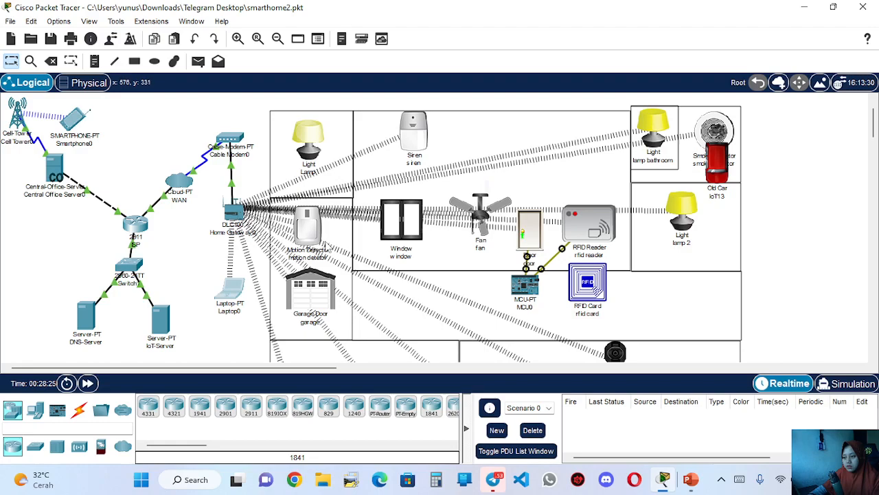
{"action": "scroll", "coordinate": [391, 256], "scroll_direction": "down", "scroll_amount": 3}
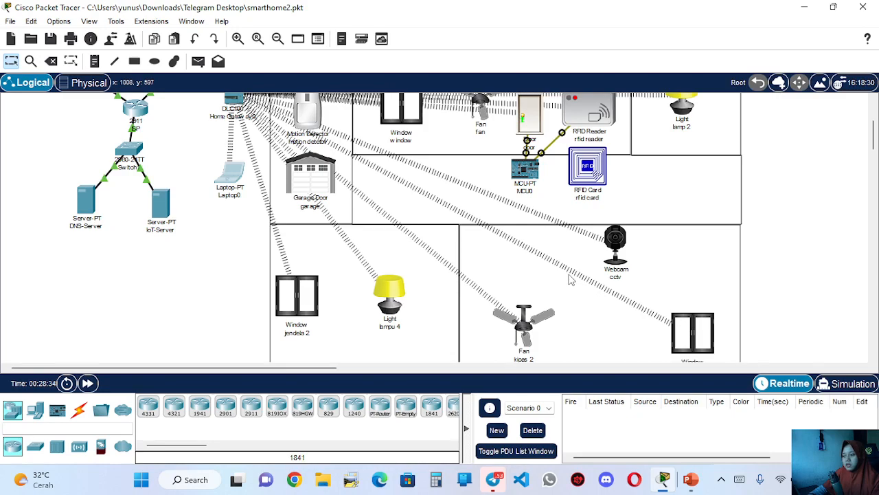
{"action": "scroll", "coordinate": [470, 246], "scroll_direction": "up", "scroll_amount": 3}
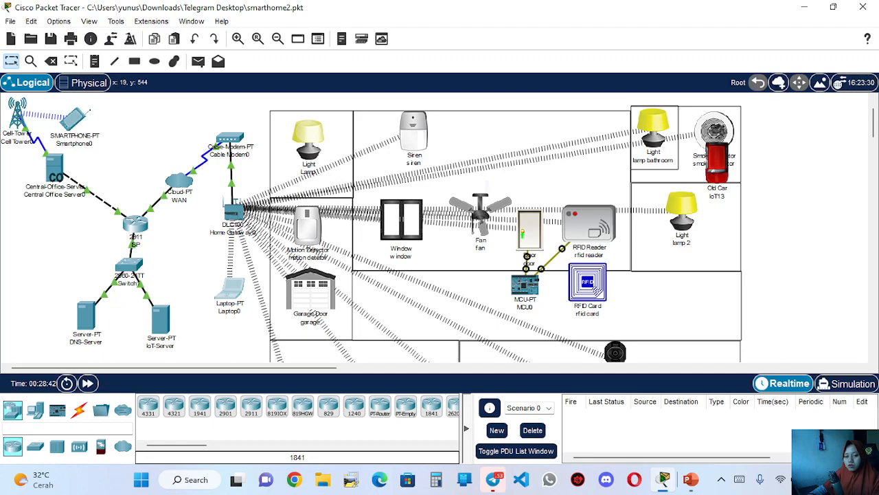
{"action": "key", "text": "alt+Tab"}
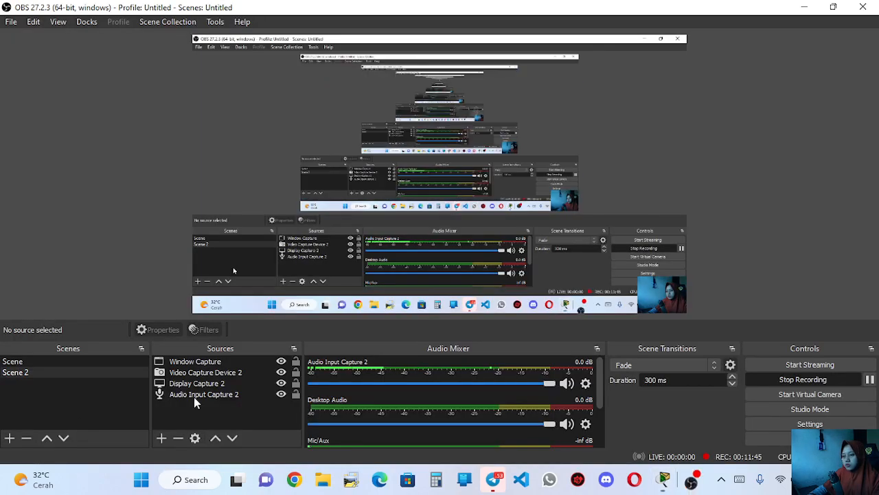